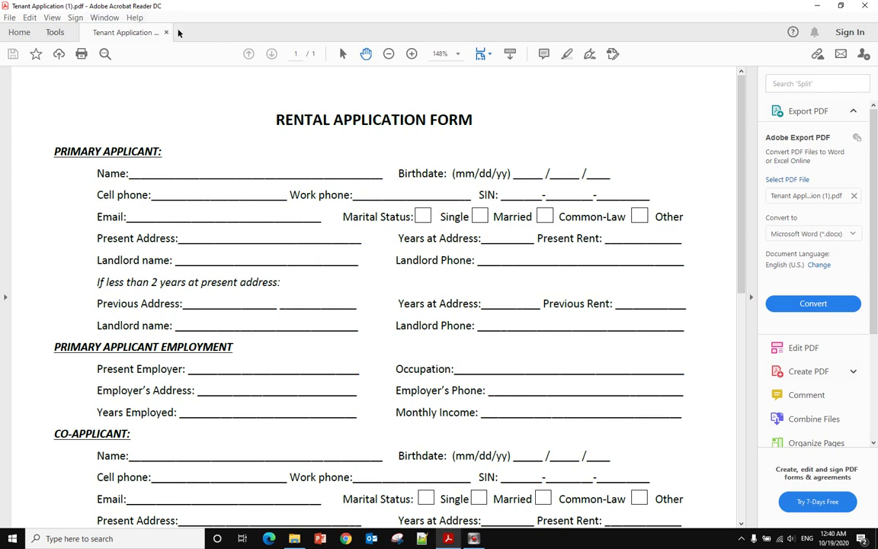
# Scroll the Tenant Application form down to the authorization section's applicant and co-applicant signature lines
pyautogui.scroll(-8, 506, 274)
pyautogui.scroll(-2, 505, 271)
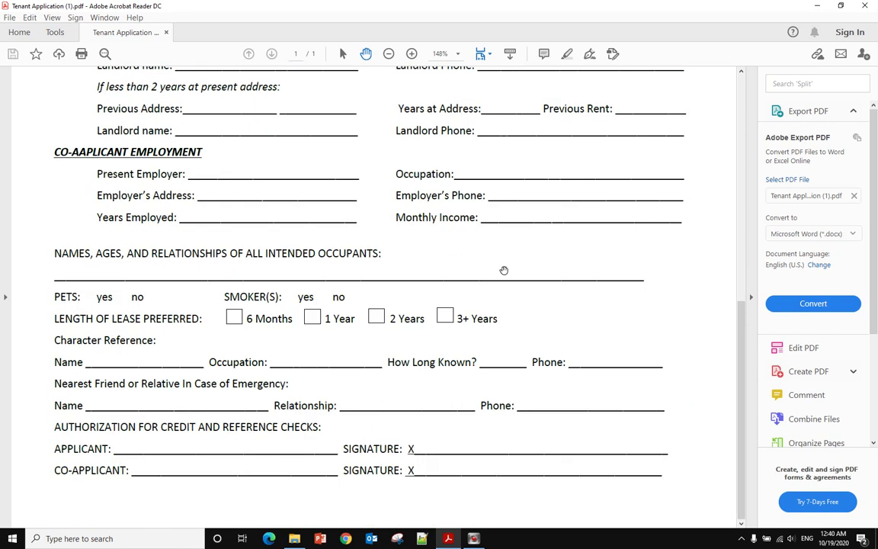
pyautogui.click(435, 448)
pyautogui.click(432, 447)
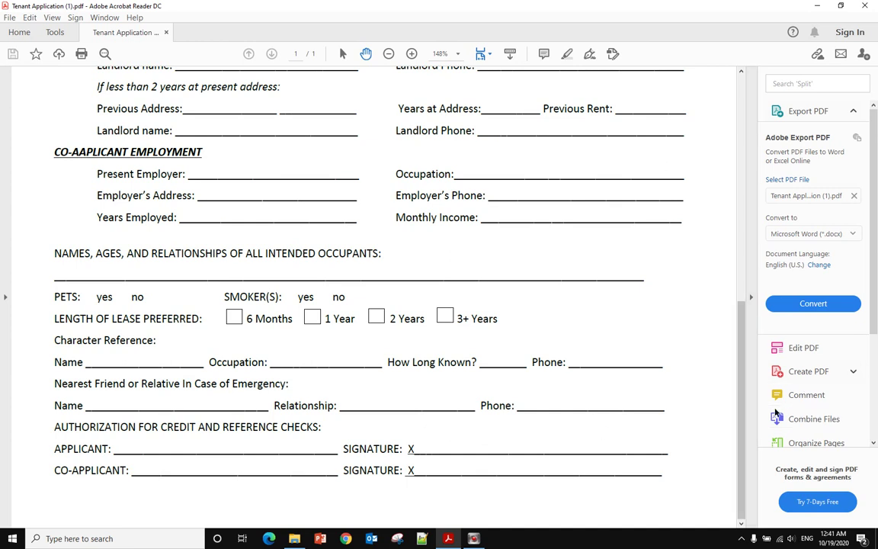
pyautogui.scroll(-4, 807, 411)
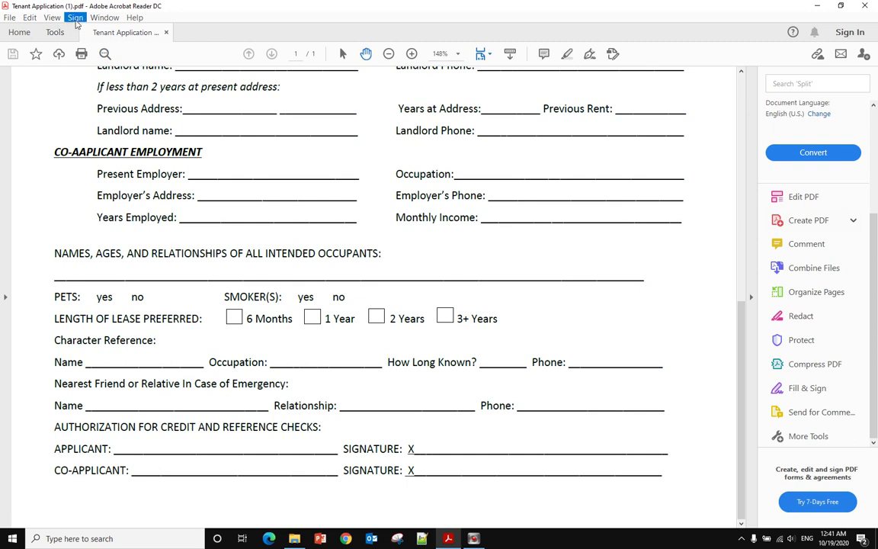
# Use Fill & Sign to type the applicant's name as plain text on the applicant signature line
pyautogui.click(75, 20)
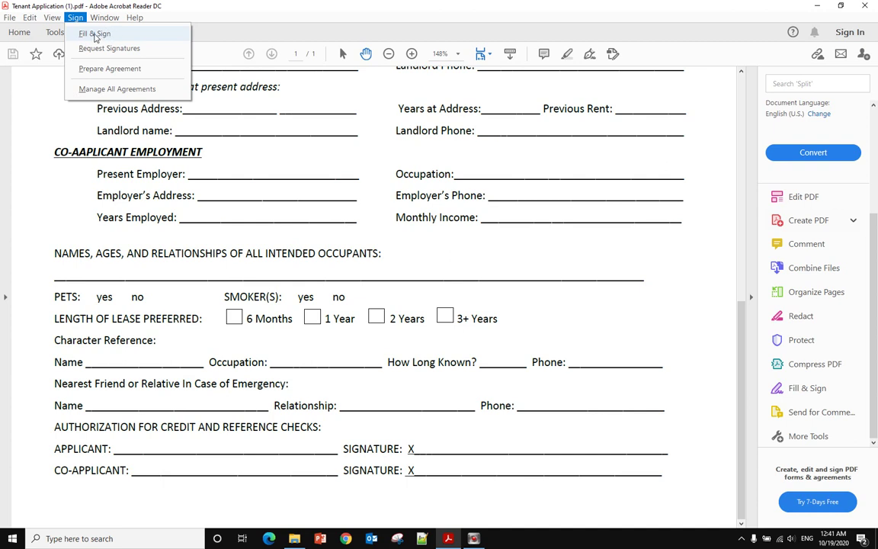
pyautogui.click(94, 34)
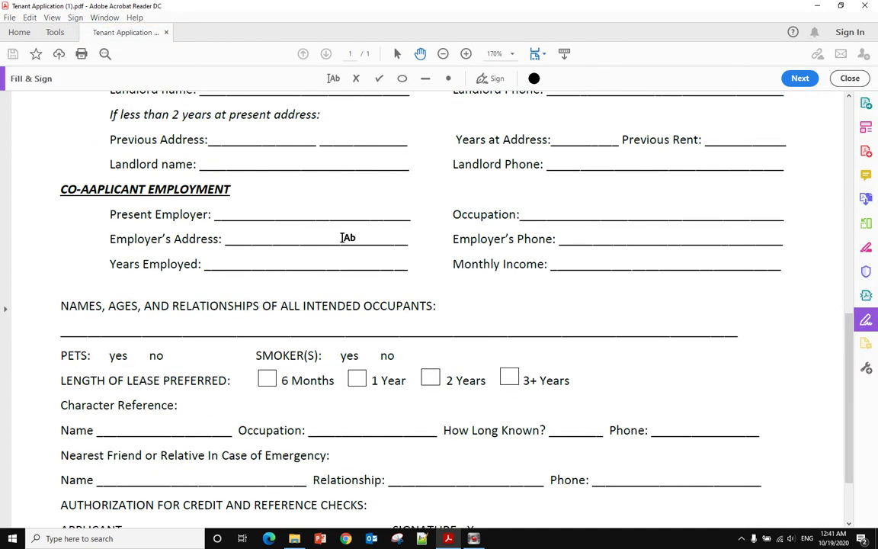
pyautogui.scroll(-2, 373, 259)
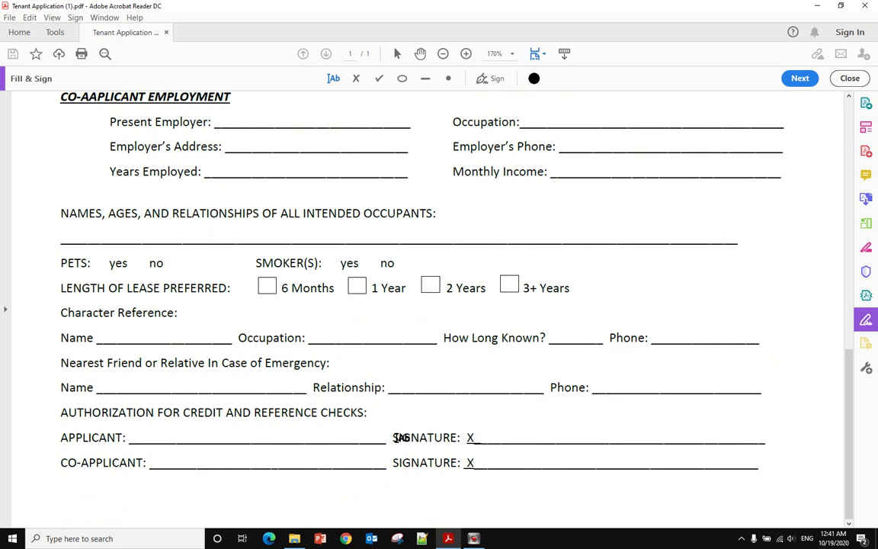
pyautogui.click(493, 433)
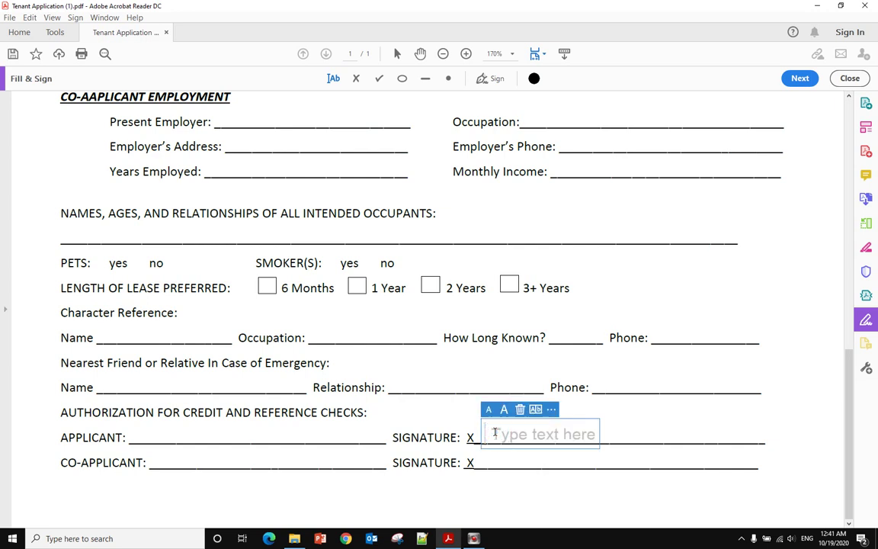
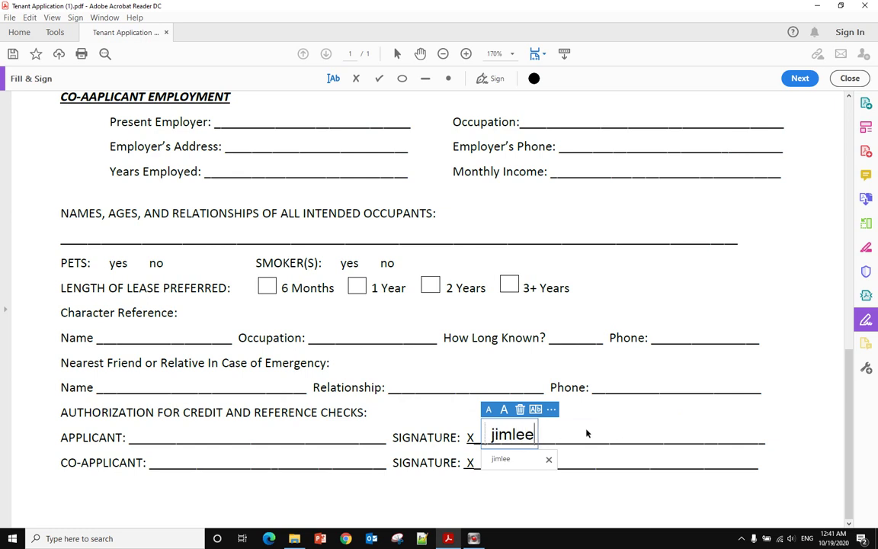
pyautogui.click(596, 430)
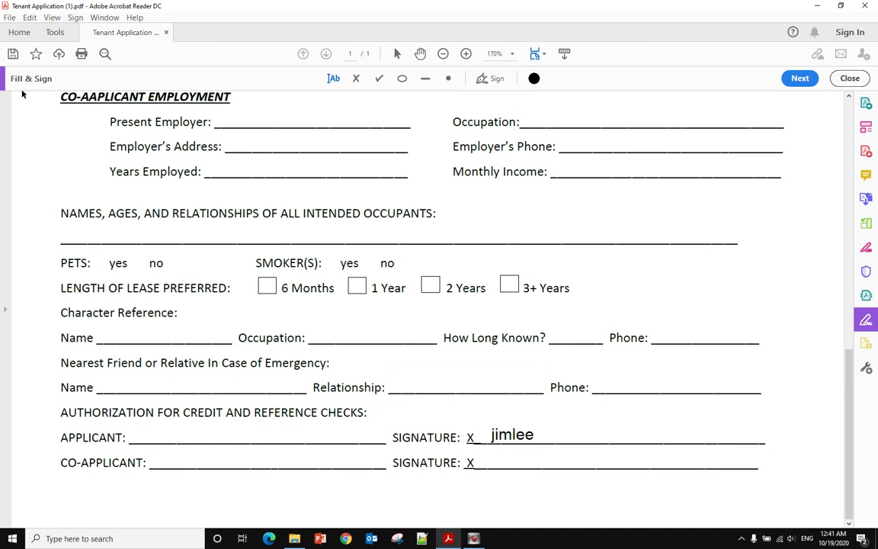
# Deselect the text and bring up the Fill & Sign toolbar's Sign dropdown with its signature choices
pyautogui.click(52, 17)
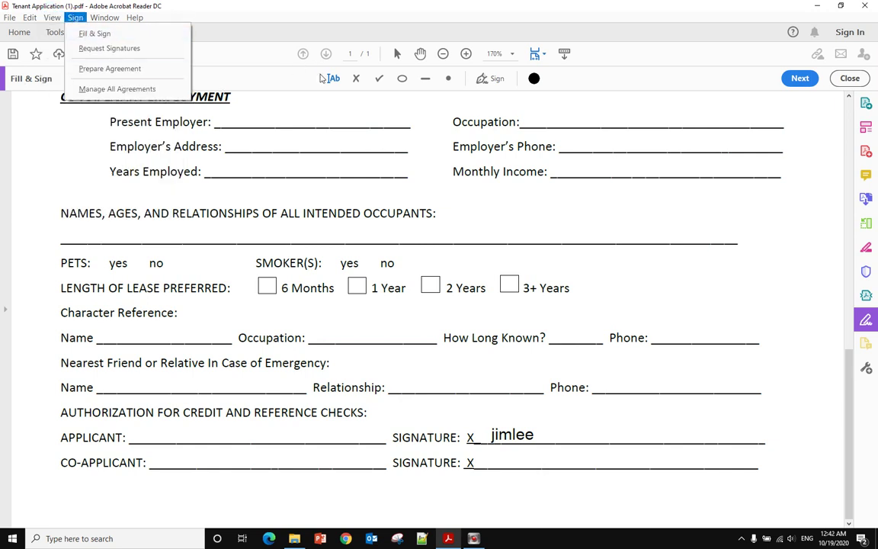
pyautogui.click(655, 90)
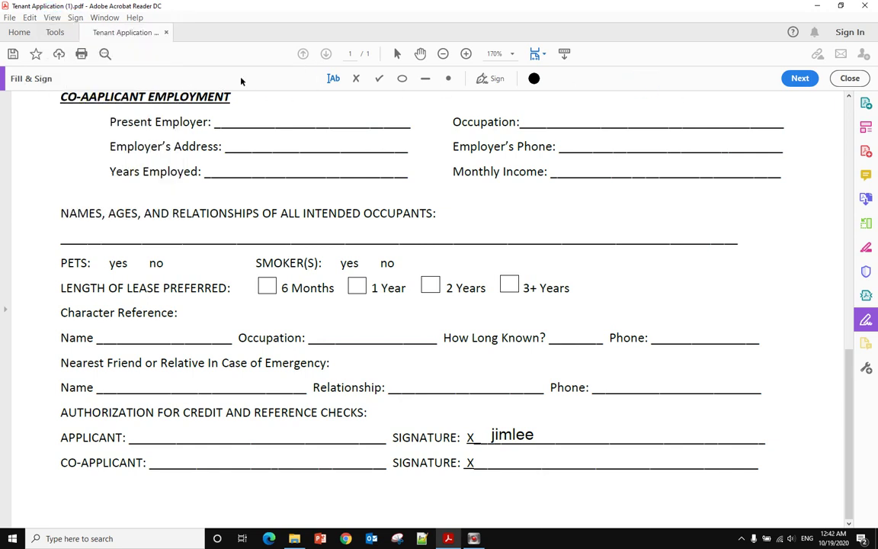
pyautogui.click(495, 80)
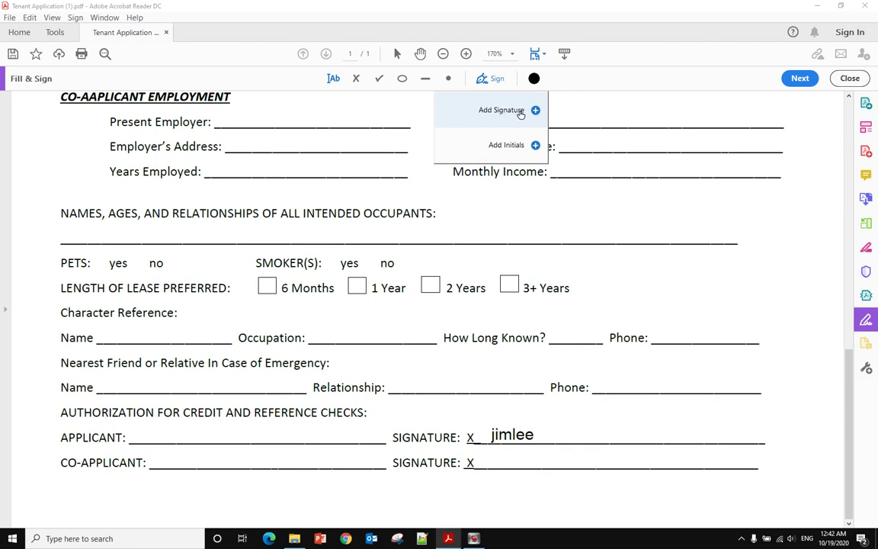
# Add a new typed signature of the signer's name and switch it to the fourth cursive style
pyautogui.click(521, 113)
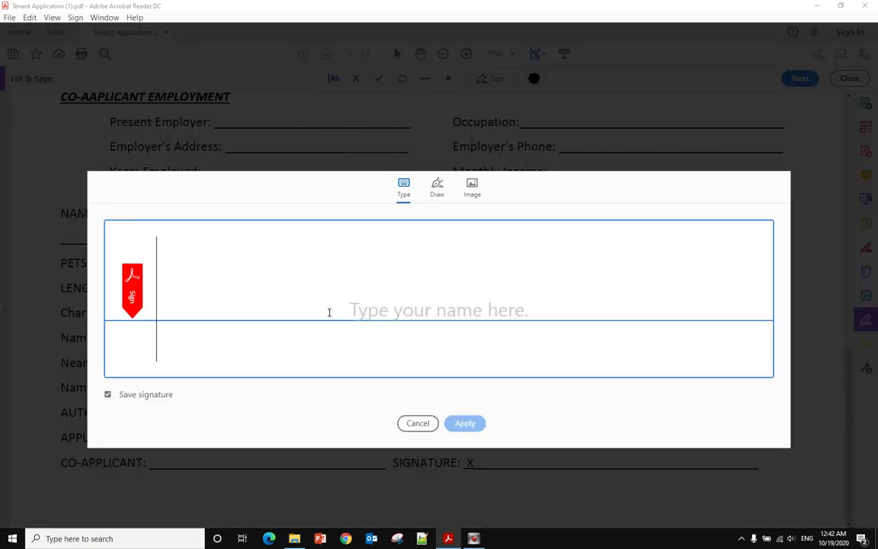
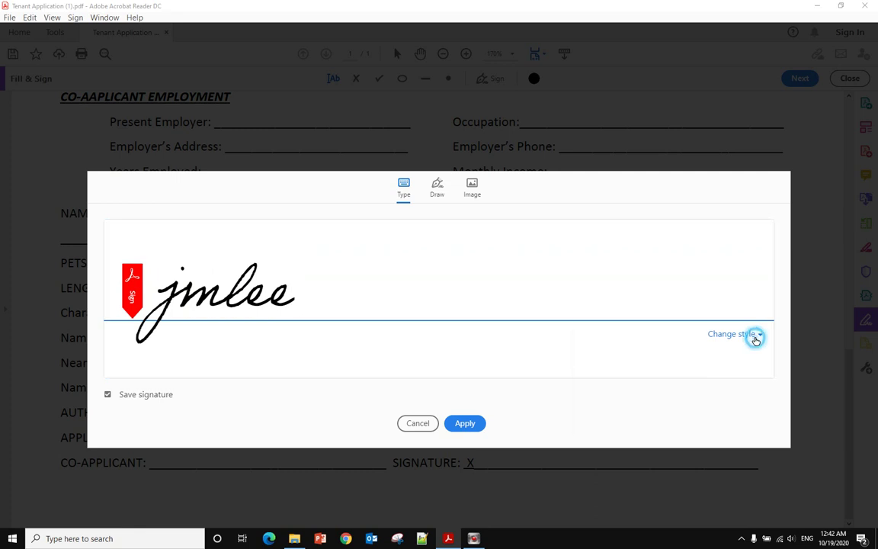
pyautogui.click(756, 335)
pyautogui.click(594, 364)
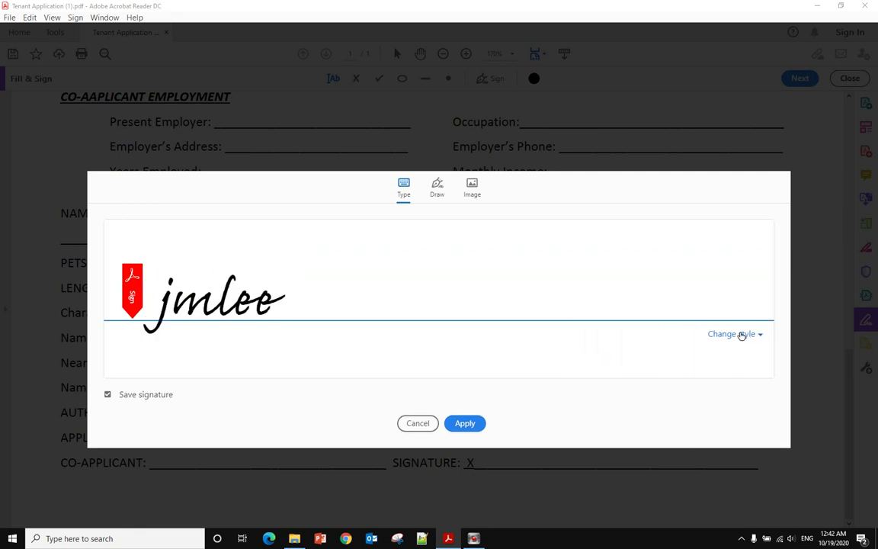
pyautogui.click(725, 335)
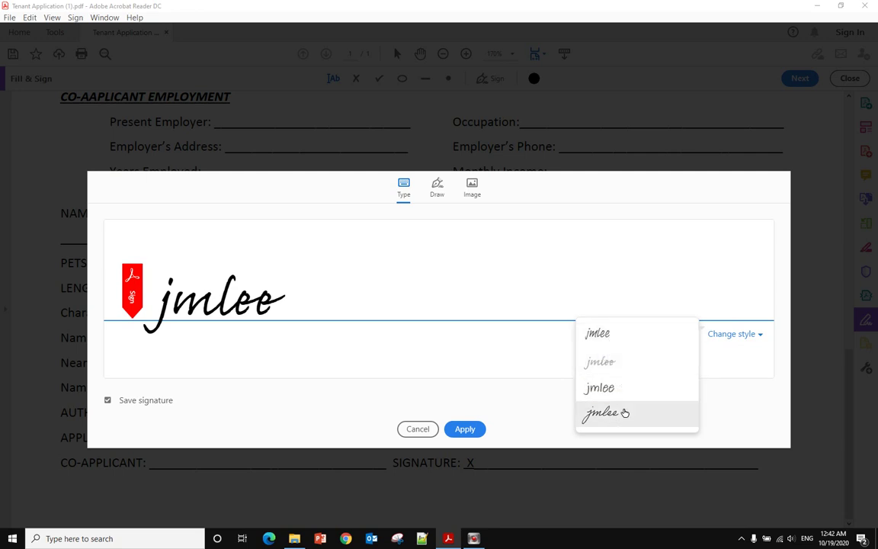
pyautogui.click(619, 413)
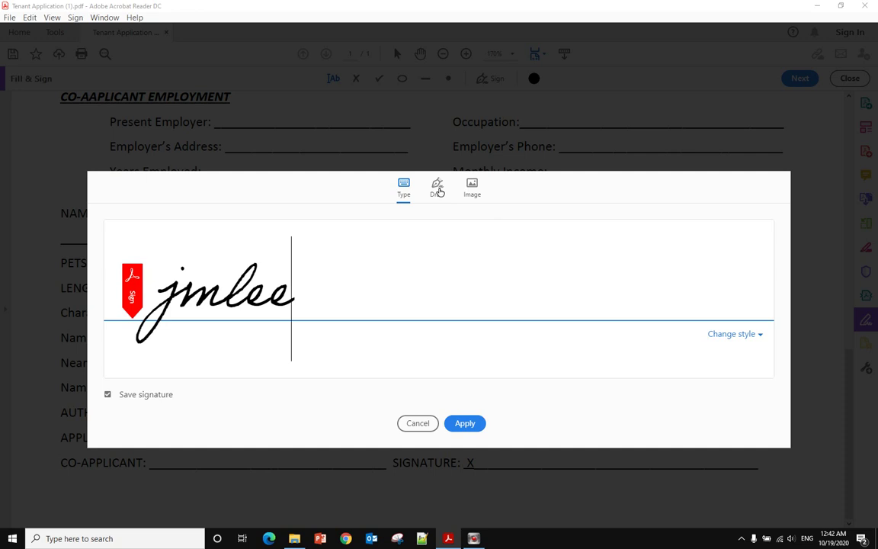
# Draw the signature freehand on the Draw tab, dotting the i, and apply it
pyautogui.click(440, 192)
pyautogui.moveTo(373, 294)
pyautogui.mouseDown()
pyautogui.moveTo(449, 327)
pyautogui.moveTo(388, 308)
pyautogui.mouseUp()
pyautogui.click(480, 224)
pyautogui.moveTo(494, 261)
pyautogui.mouseDown()
pyautogui.moveTo(501, 248)
pyautogui.moveTo(619, 278)
pyautogui.moveTo(738, 286)
pyautogui.mouseUp()
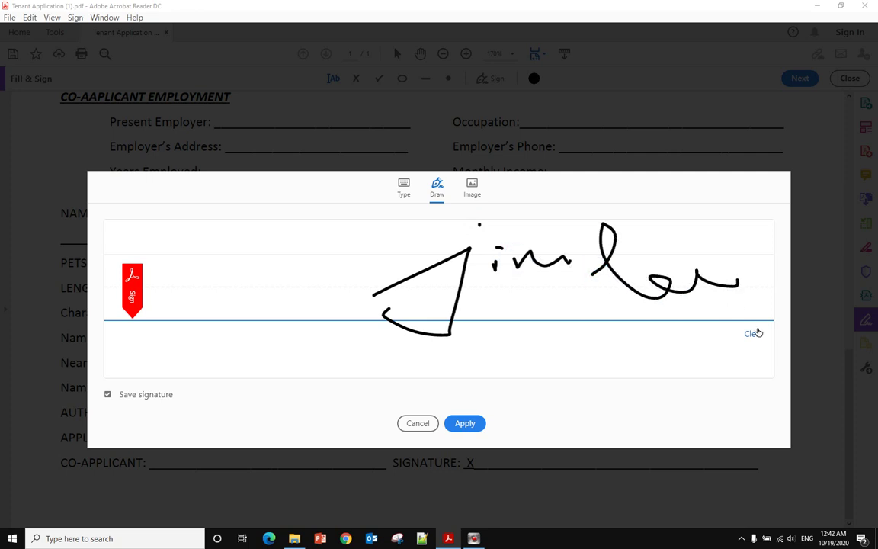
pyautogui.click(457, 427)
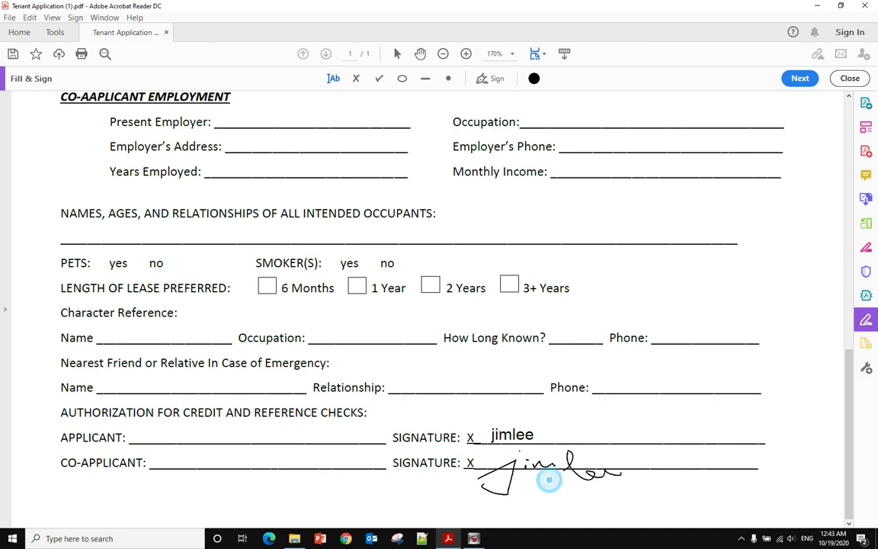
# Place the drawn signature on the co-applicant line, deselect it, and show the saved signature in the Sign menu
pyautogui.click(548, 478)
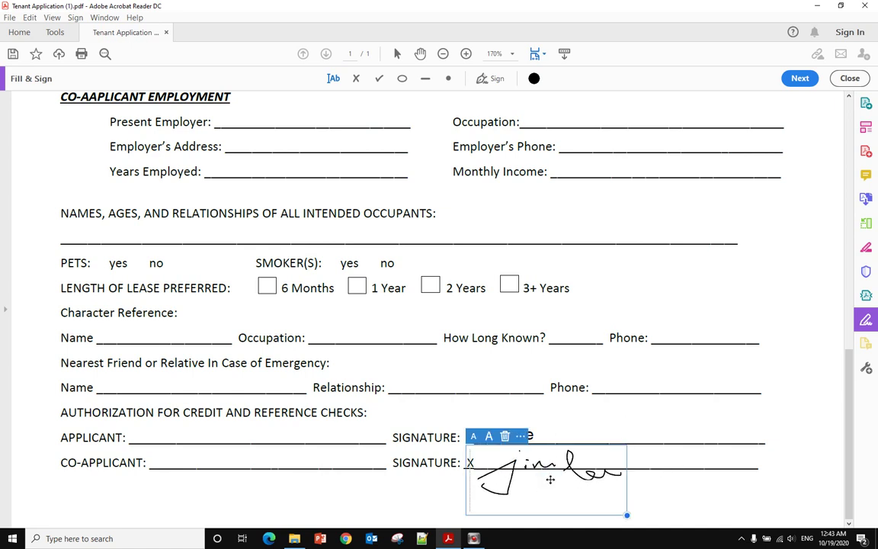
pyautogui.click(653, 472)
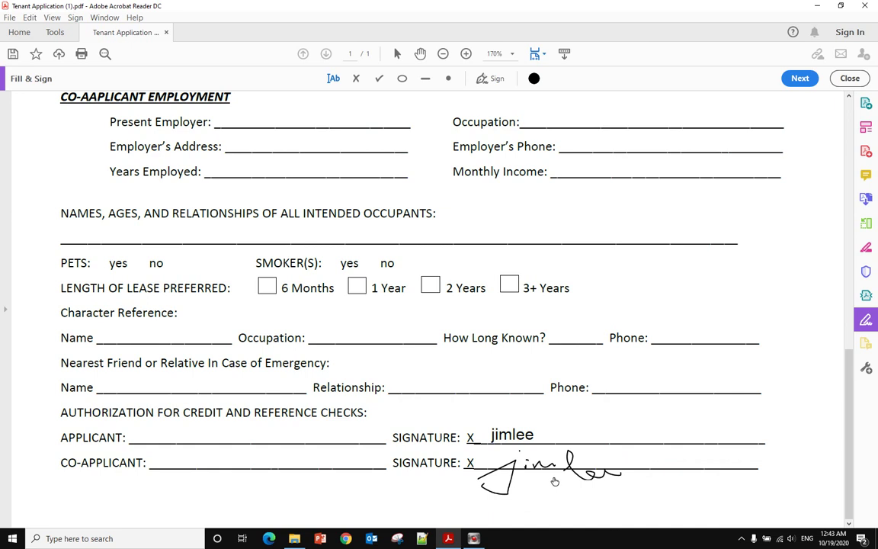
pyautogui.click(494, 79)
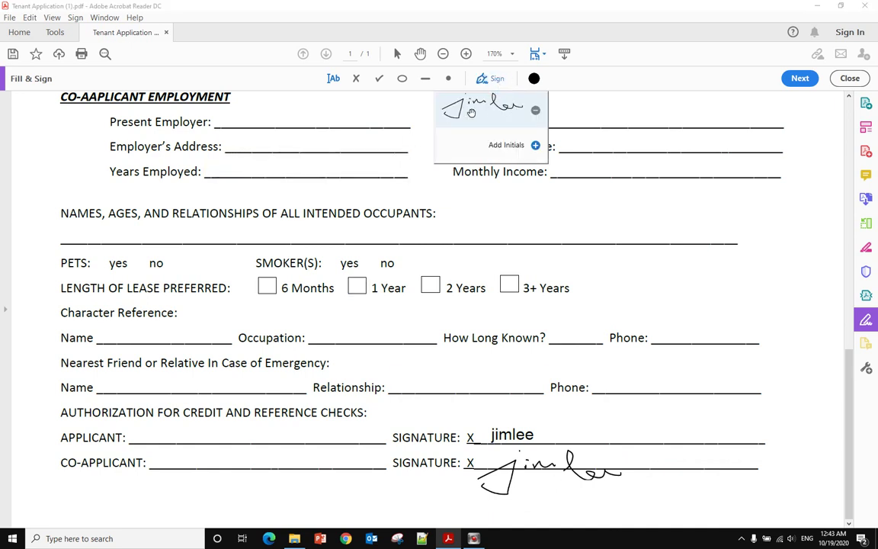